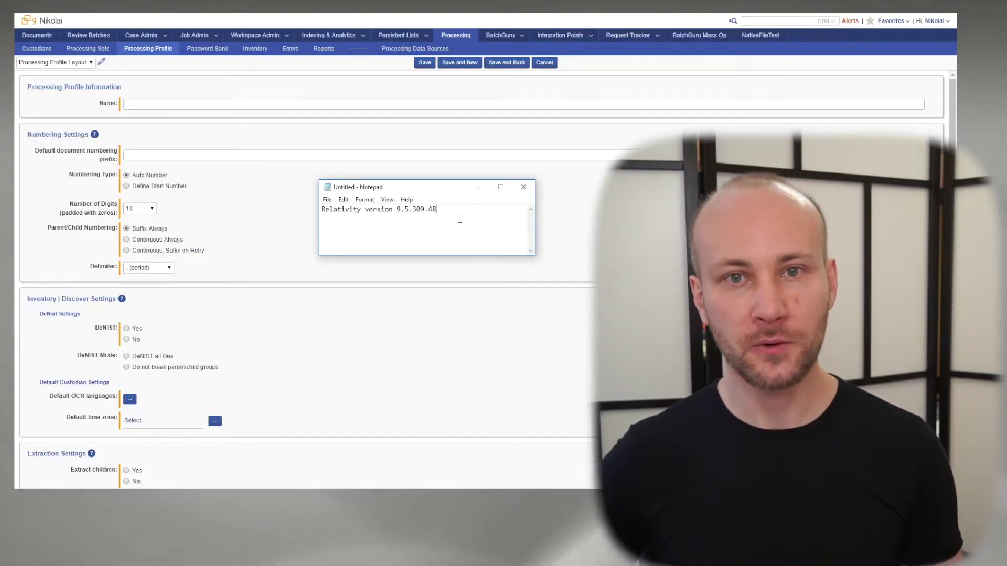
Step: Minimize the Notepad note listing version 9.5.309.48 to reveal the new Processing Profile form
click(478, 187)
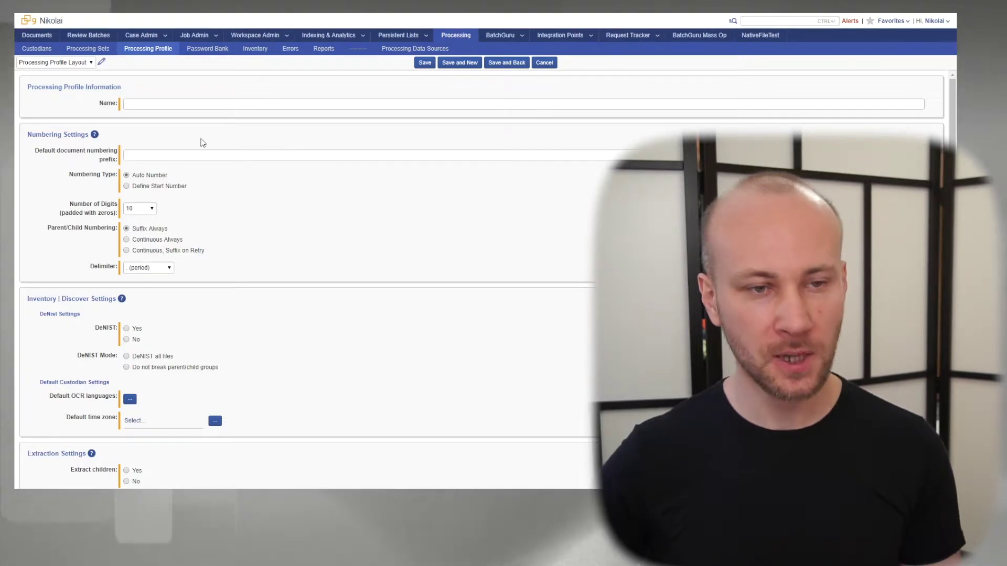
Step: Enter 'EDT Global Dedup' as the profile name and REL as the default document numbering prefix
click(171, 104)
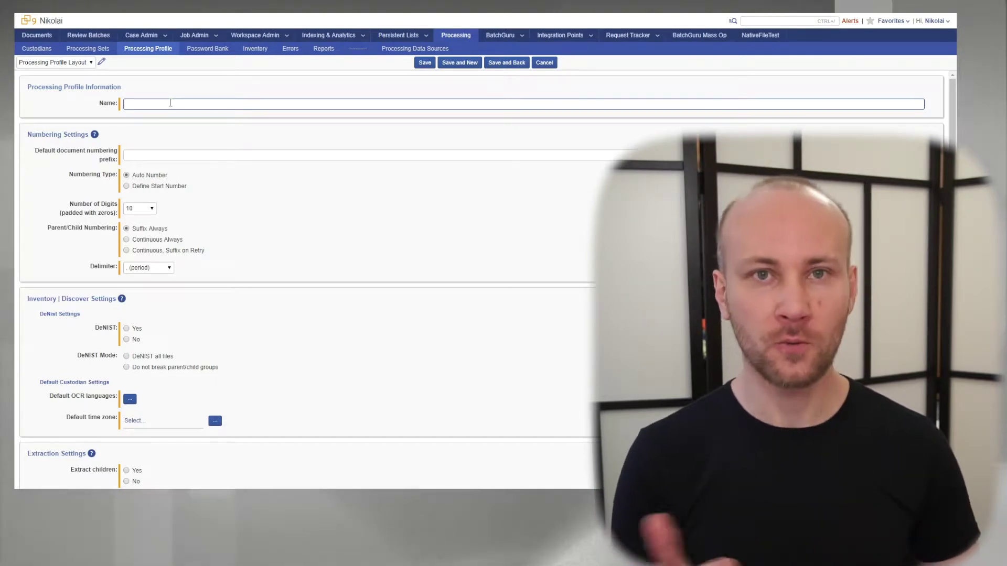
text(EDT)
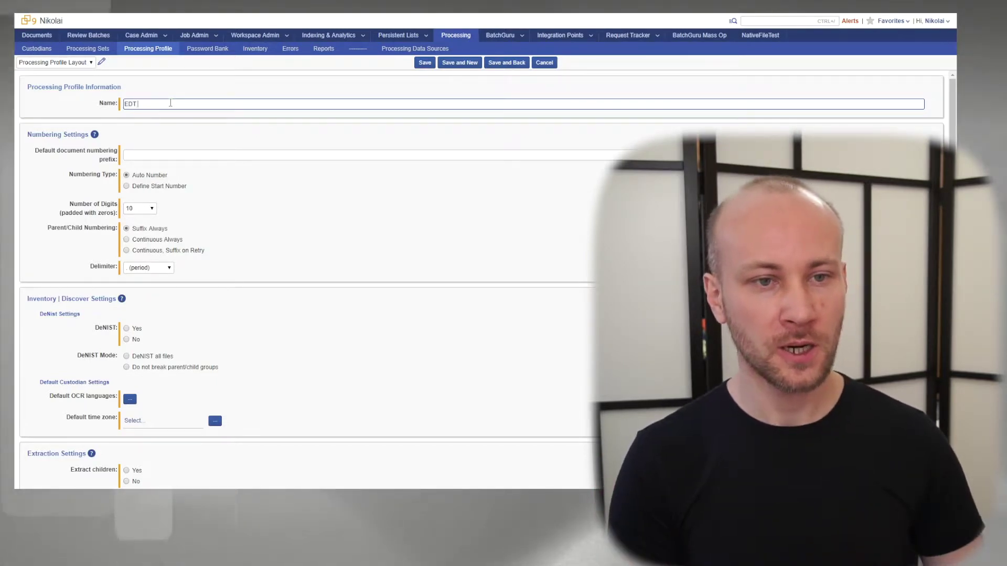
text( Go)
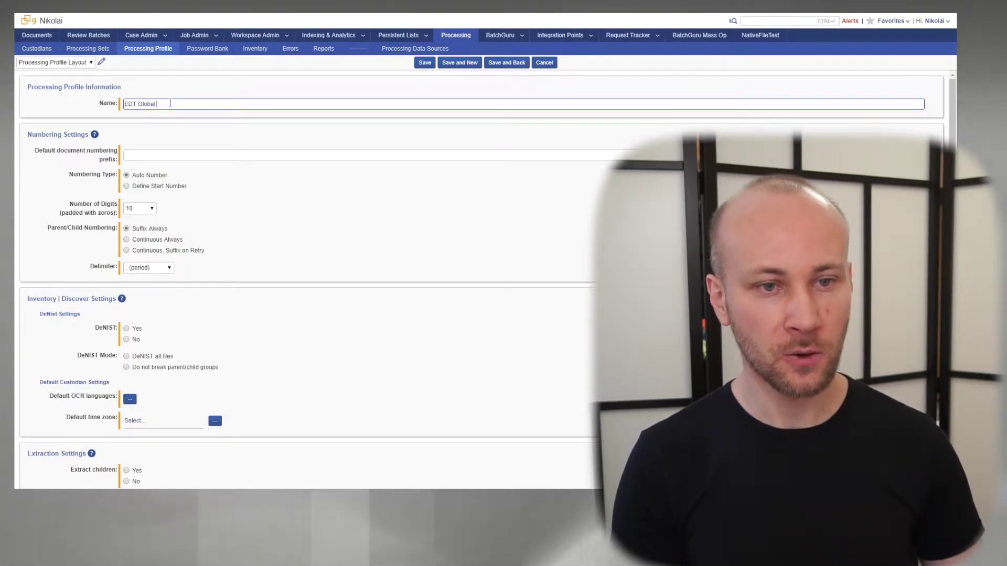
text(lobal Dedup)
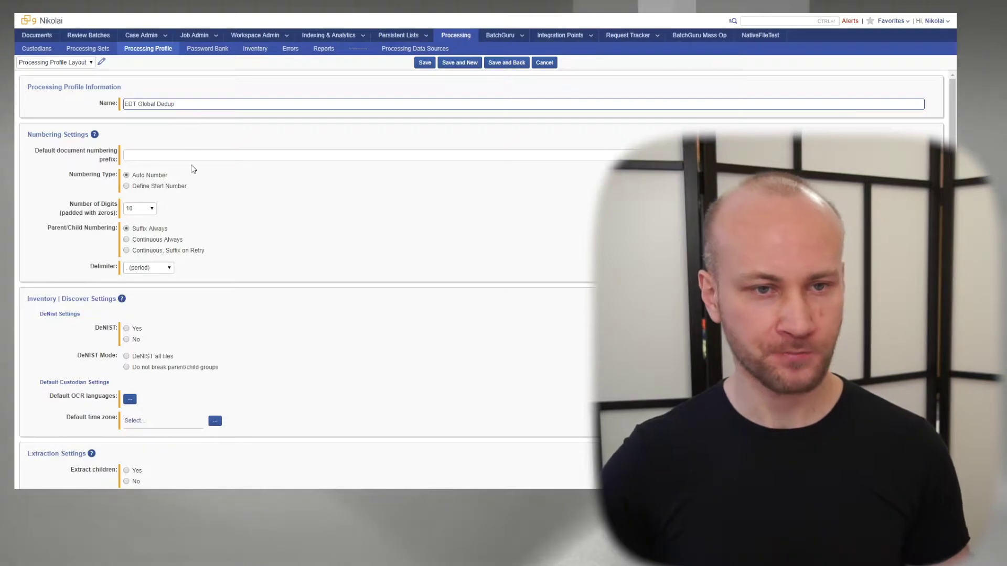
click(231, 154)
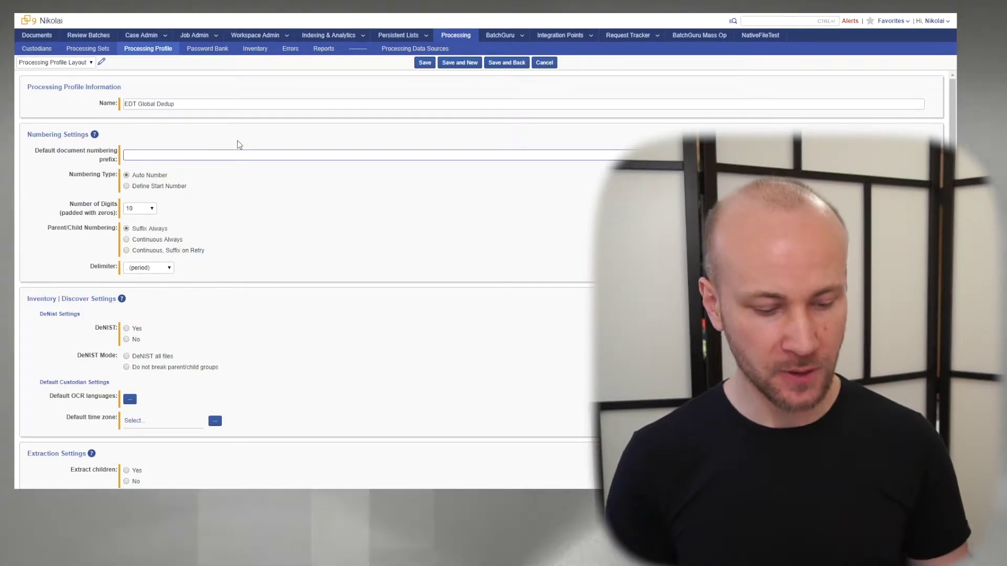
text(L)
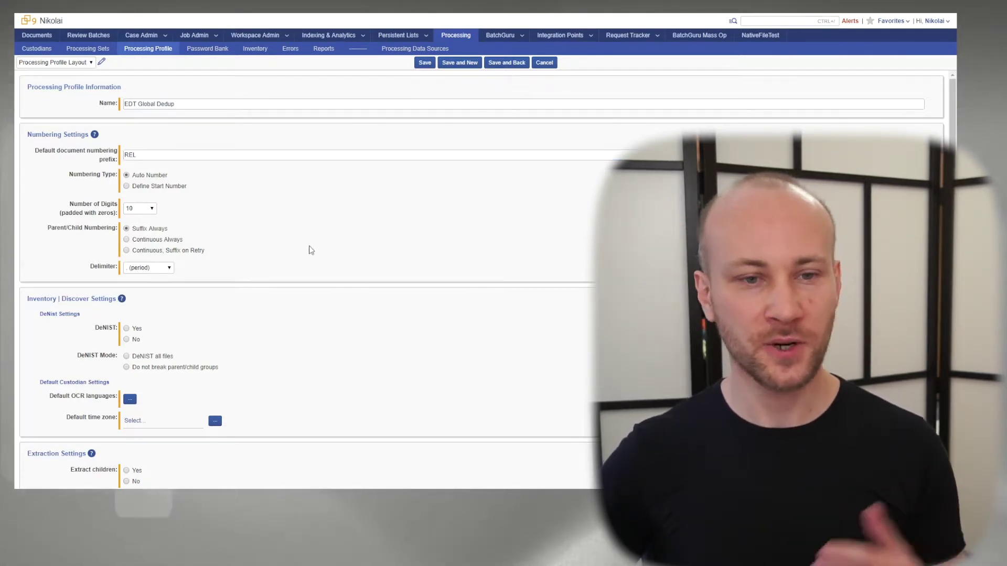
scroll(328, 240, down, 2)
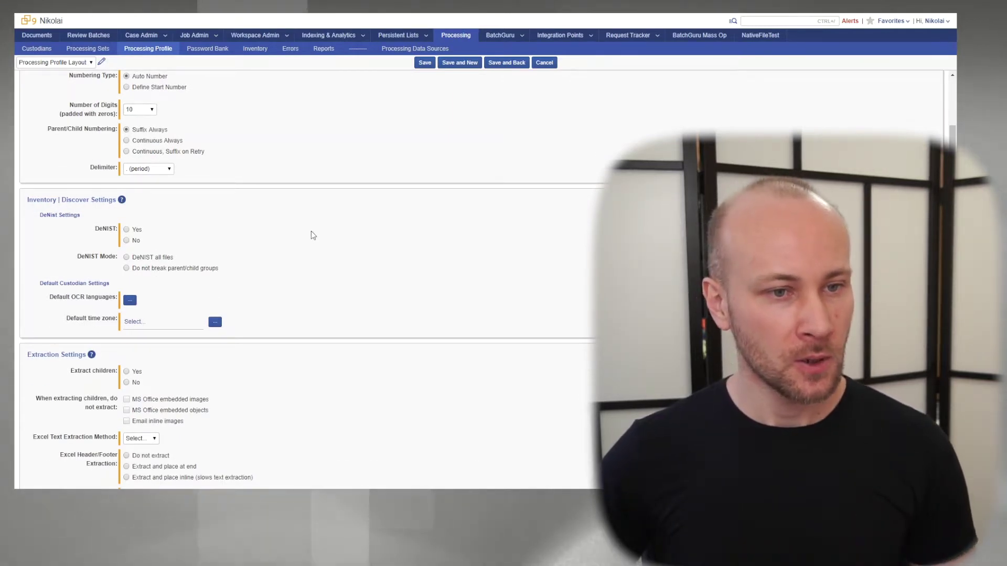
Step: In Inventory | Discover Settings, set DeNIST to No with mode 'Do not break parent/child groups'
scroll(312, 232, down, 1)
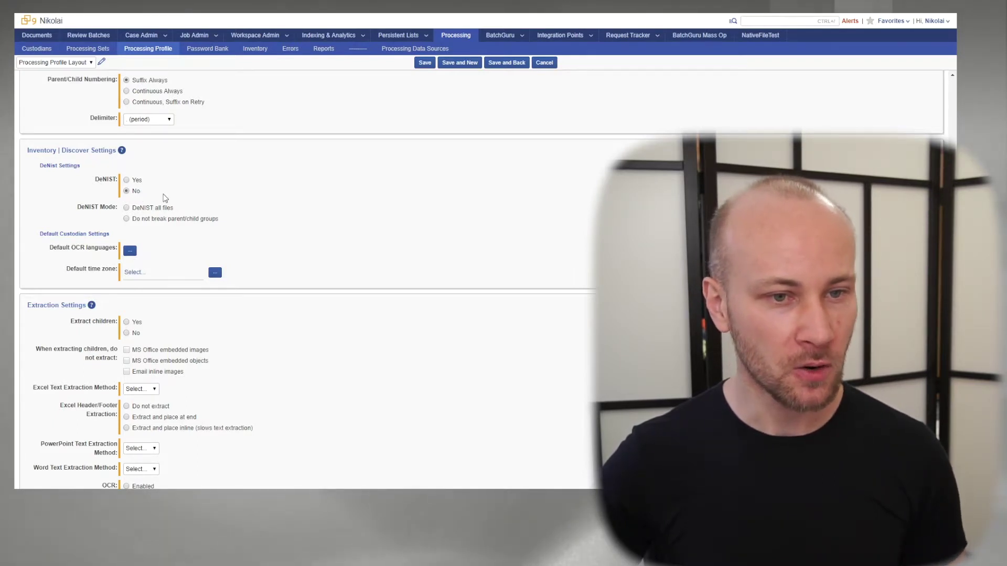
click(146, 220)
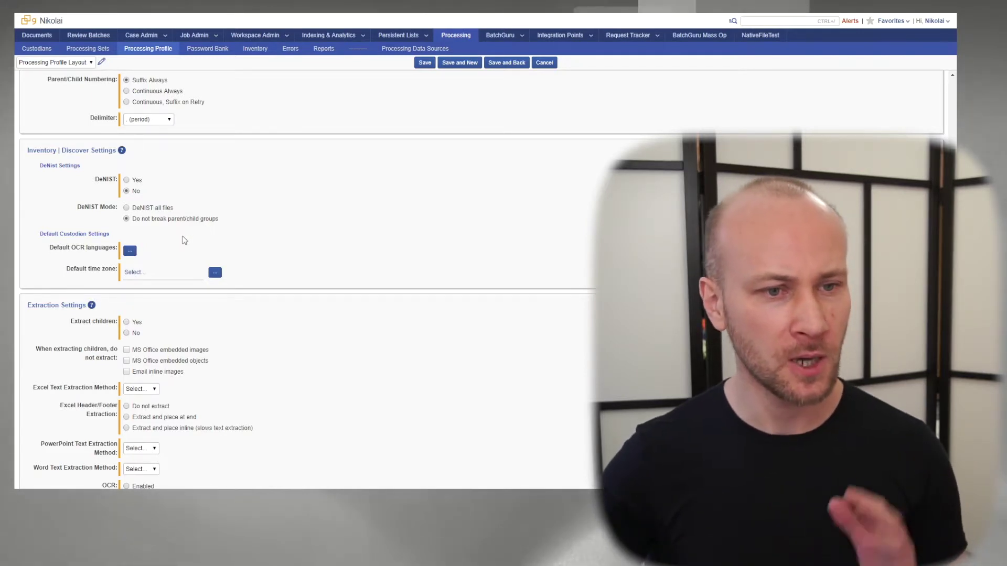
click(130, 251)
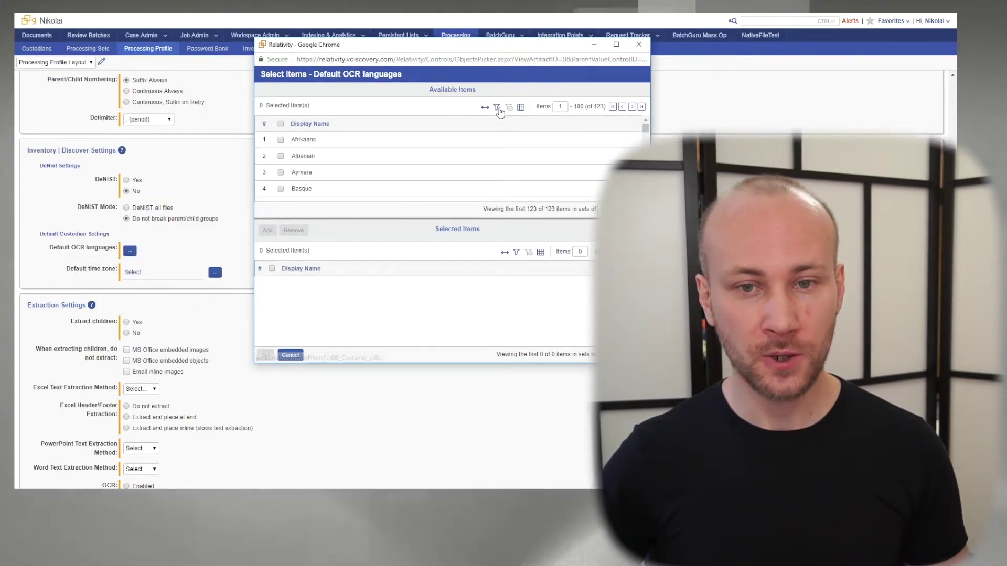
Step: Filter the OCR language list and set English as the default OCR language
click(496, 108)
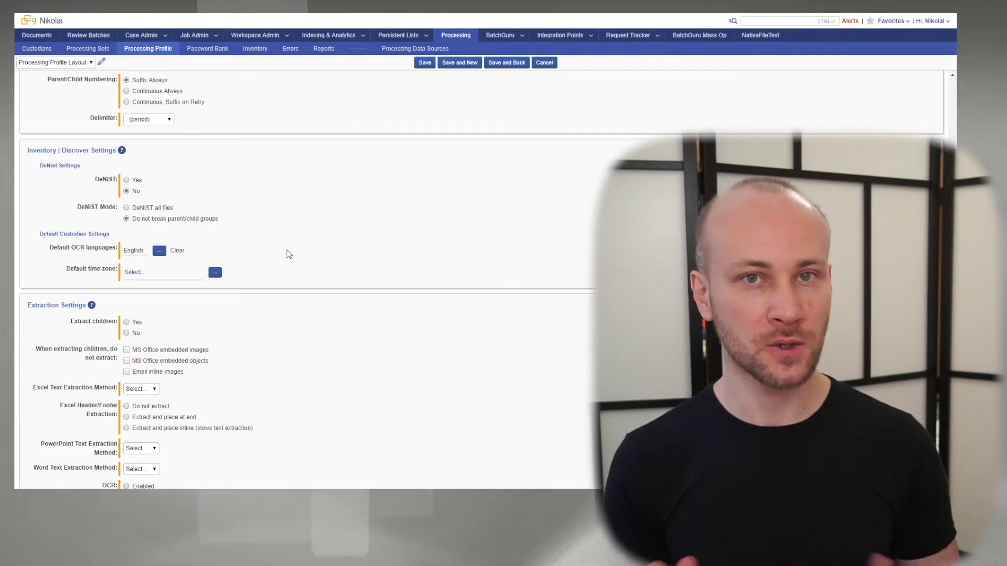
click(215, 272)
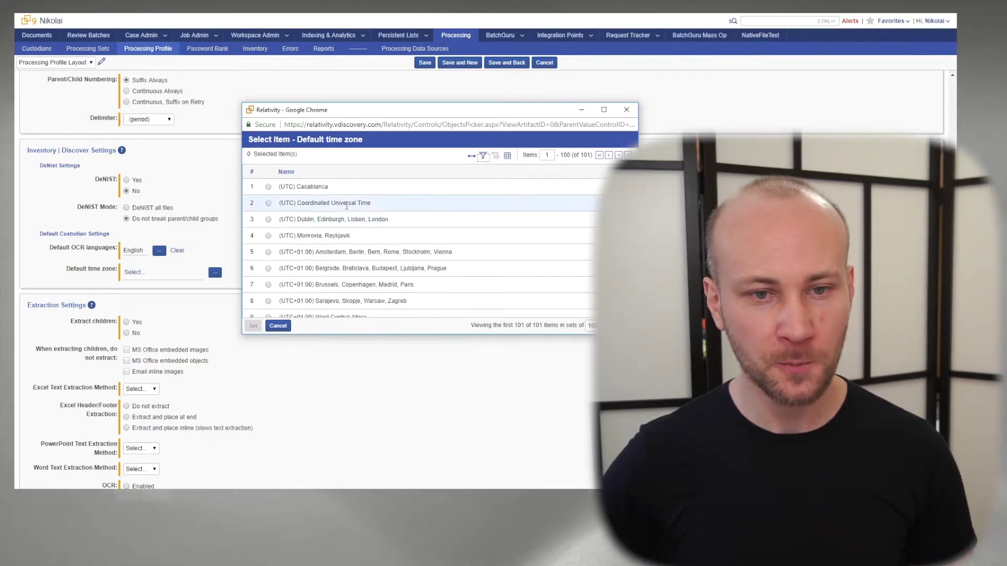
Step: Filter time zones by 'east' and set (UTC-05:00) Eastern Time (US & Canada) as default
click(483, 156)
click(344, 187)
text(ea)
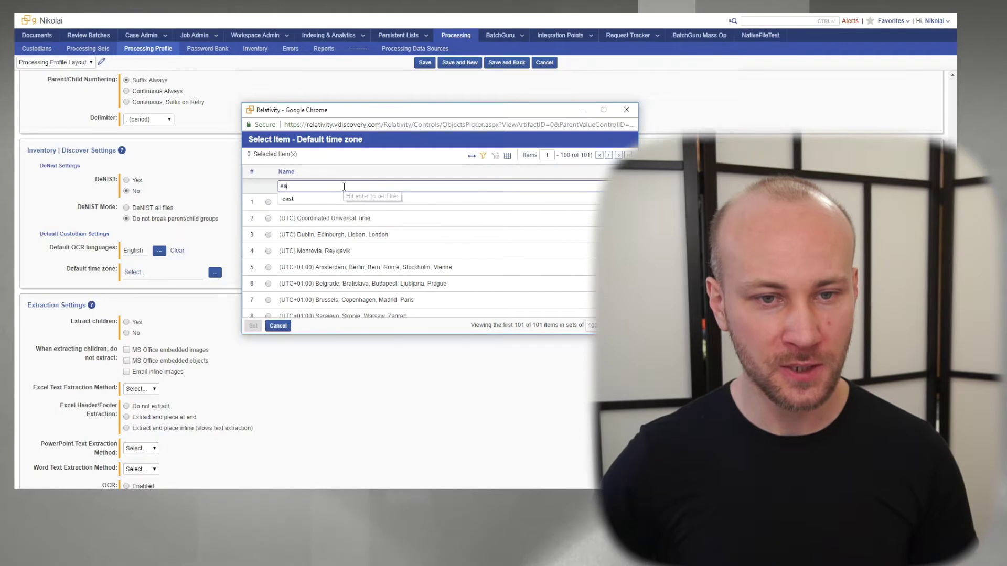
text(st)
key(Return)
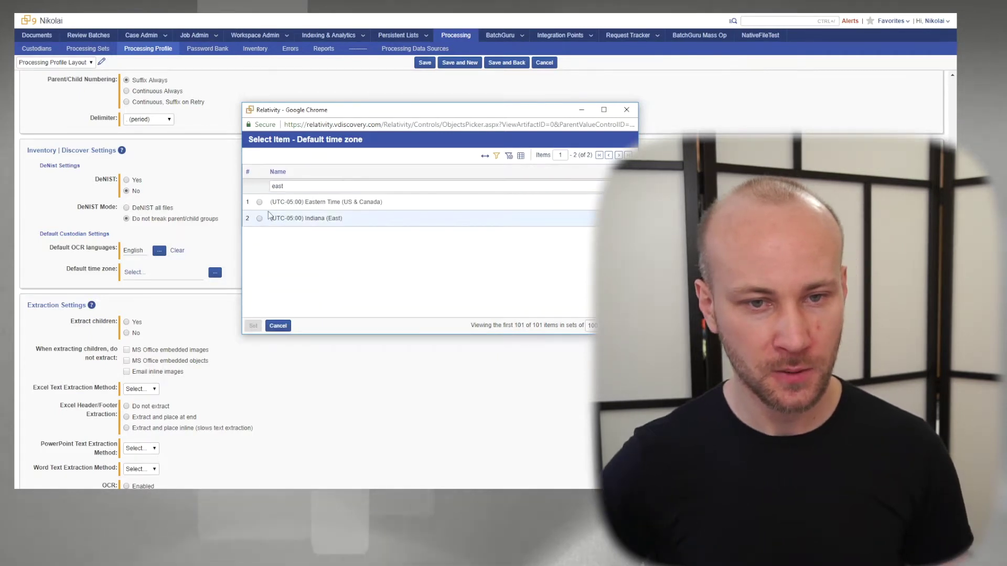
click(260, 203)
click(253, 326)
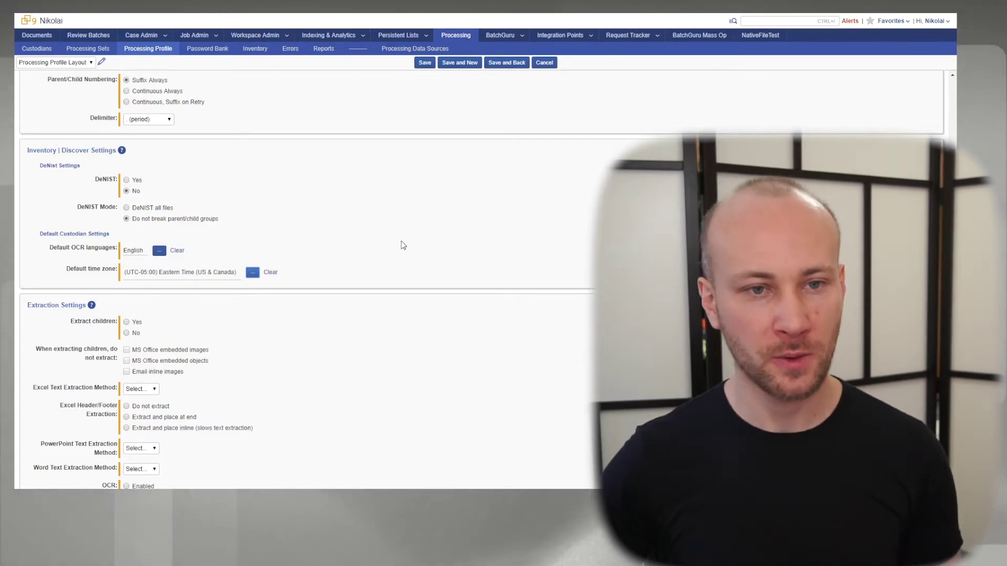
scroll(325, 243, down, 2)
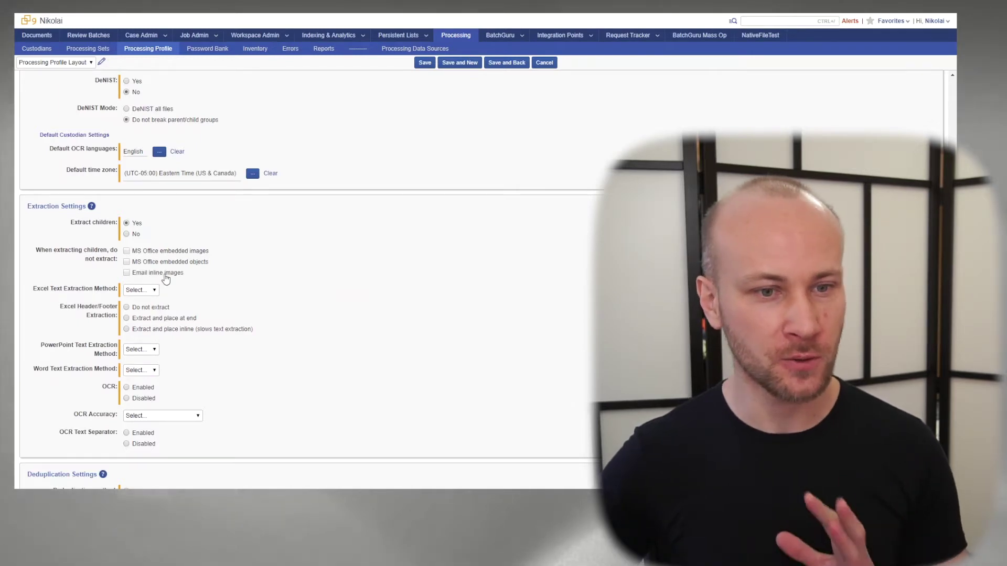
Step: Check 'Email inline images' under 'When extracting children, do not extract'
click(180, 273)
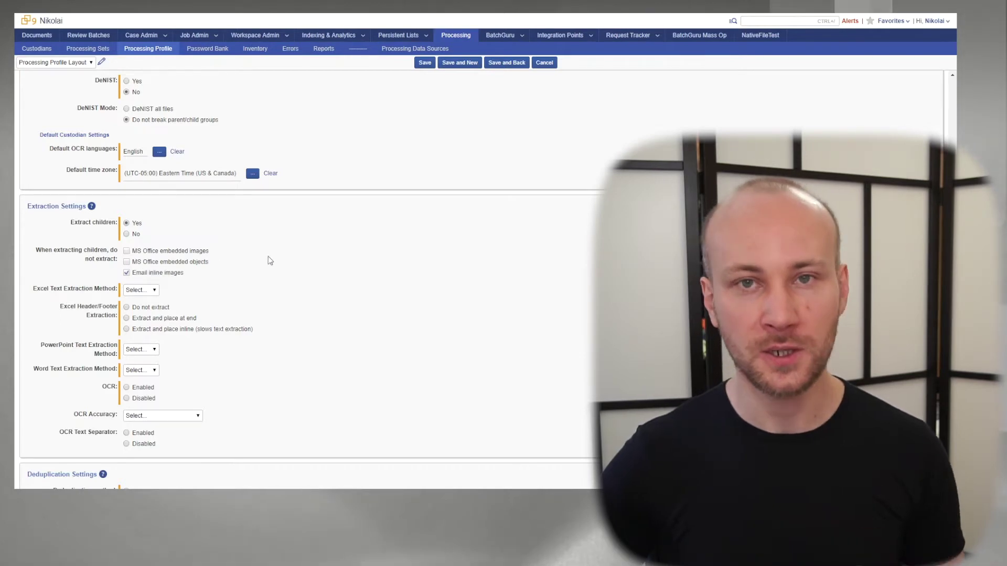
scroll(315, 270, down, 1)
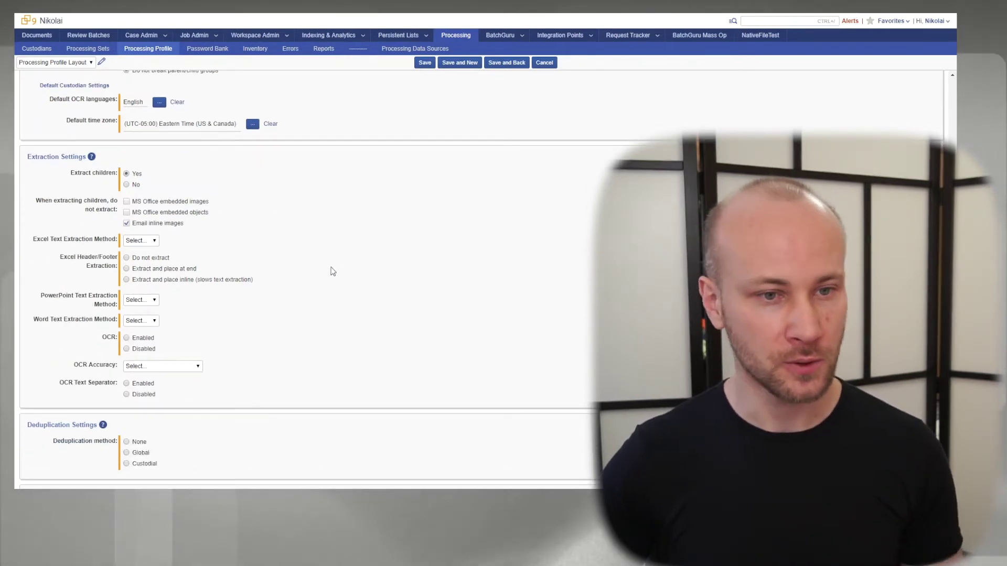
Step: Set the Excel, PowerPoint and Word Text Extraction Method dropdowns each to dtSearch
scroll(313, 257, down, 1)
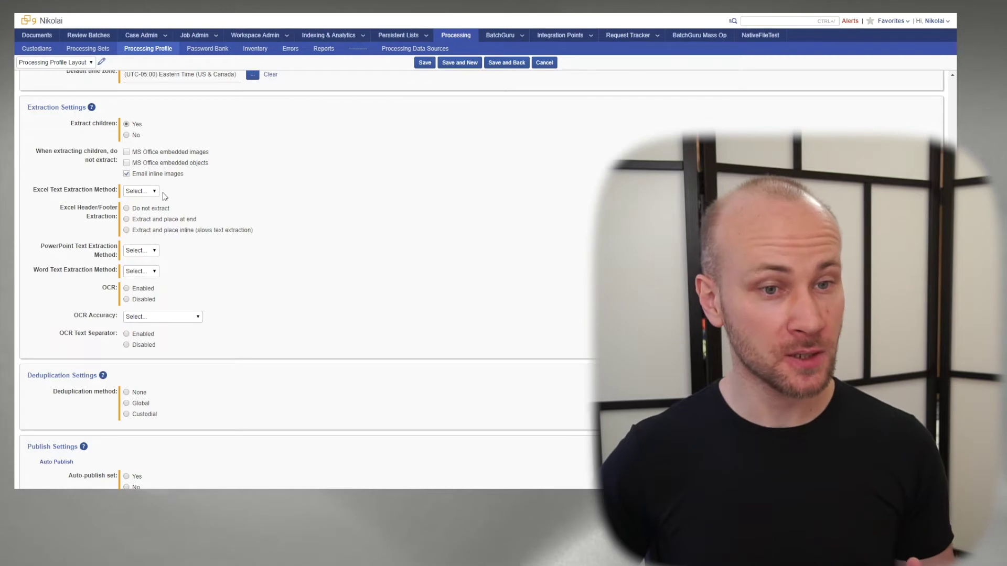
click(153, 192)
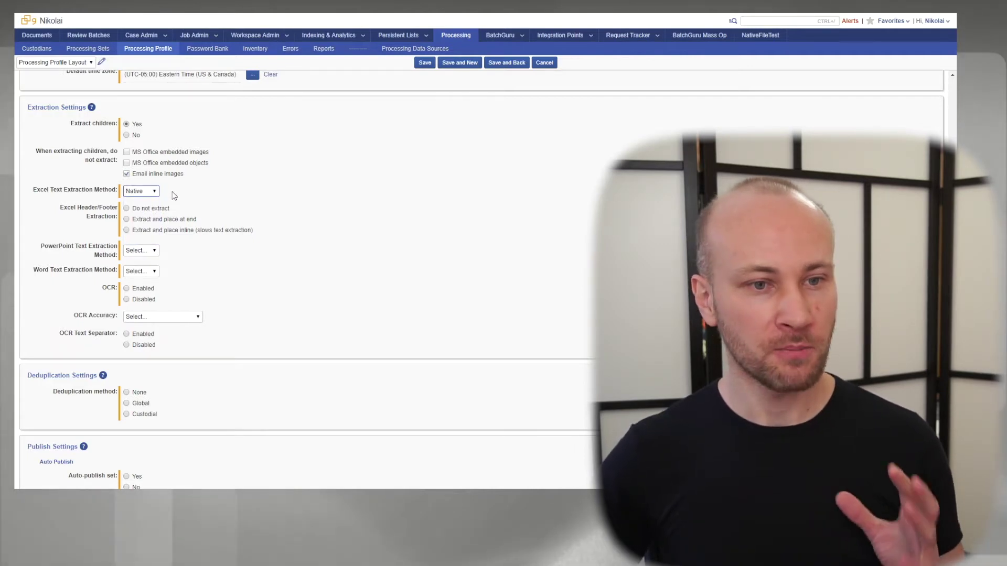
click(140, 191)
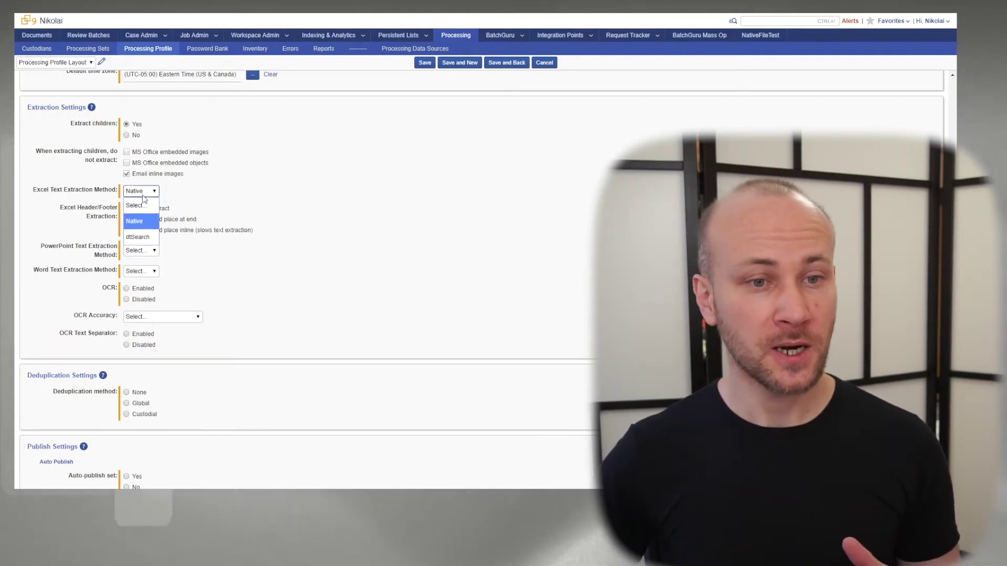
click(141, 235)
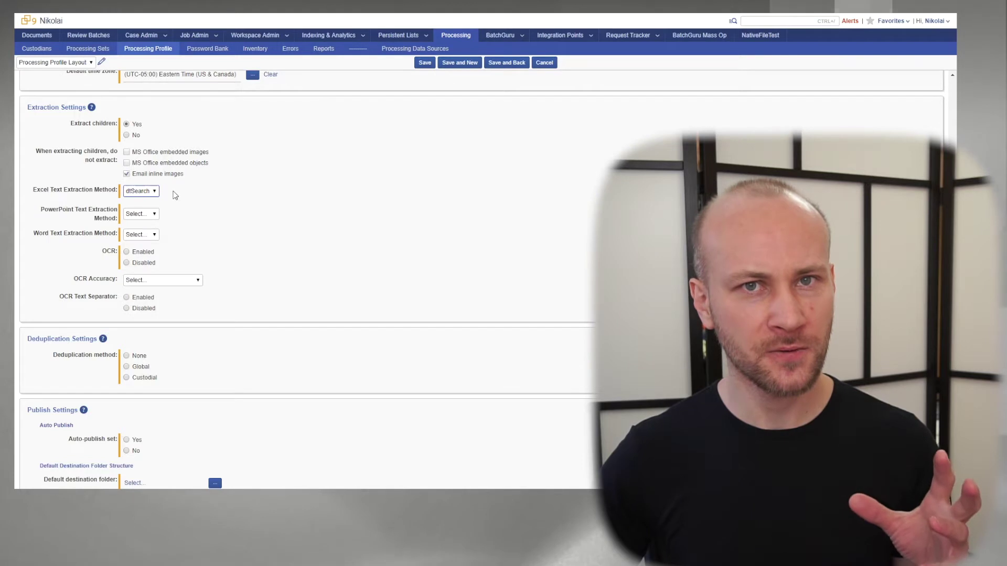
click(154, 214)
click(137, 259)
click(141, 234)
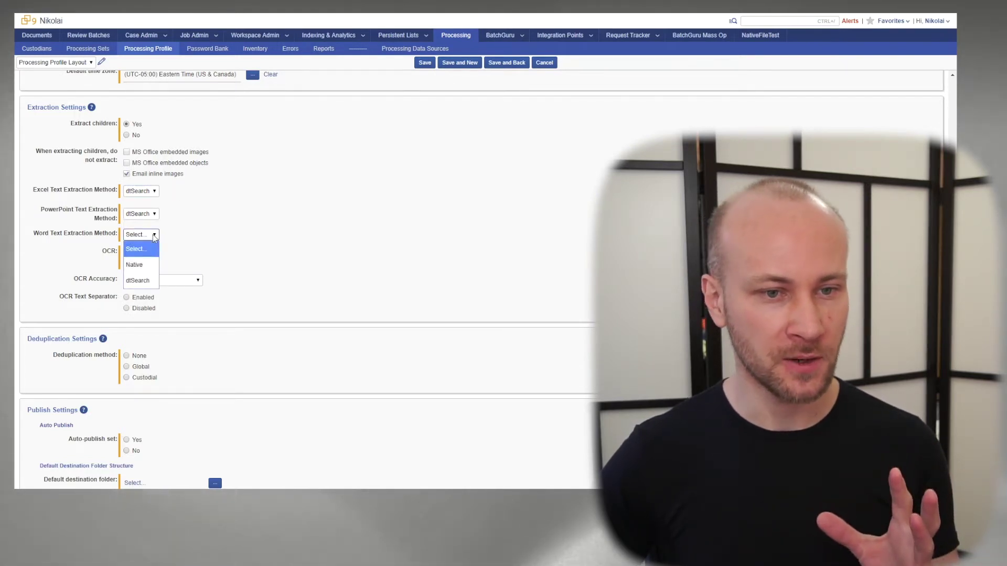
click(149, 285)
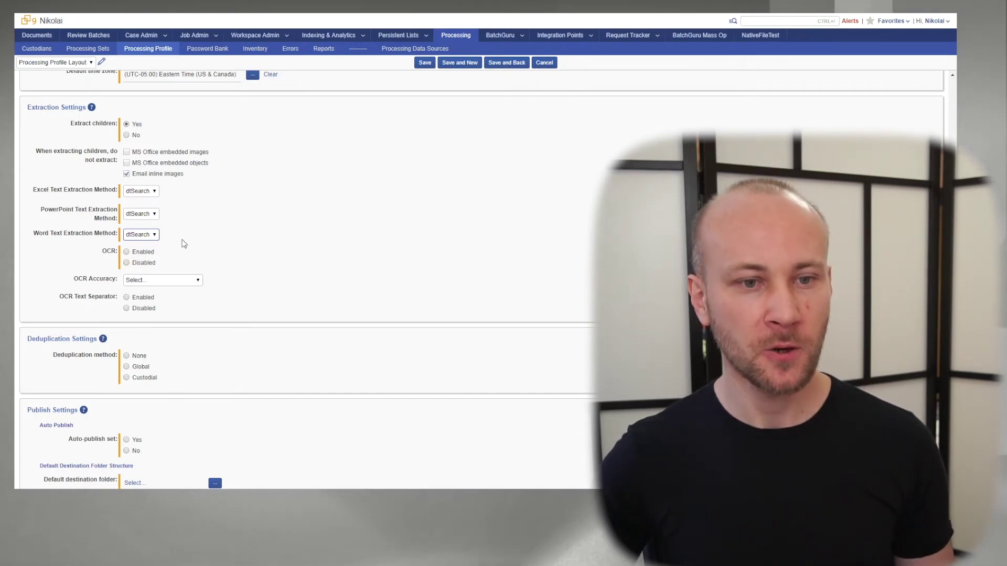
Step: Enable OCR and choose Medium (Average Speed) for OCR Accuracy
click(152, 252)
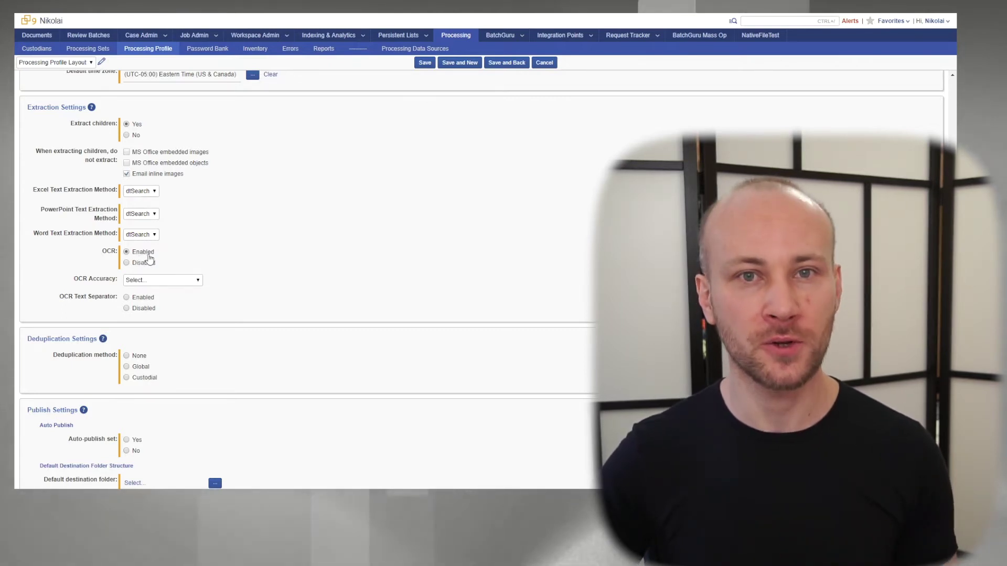
click(175, 281)
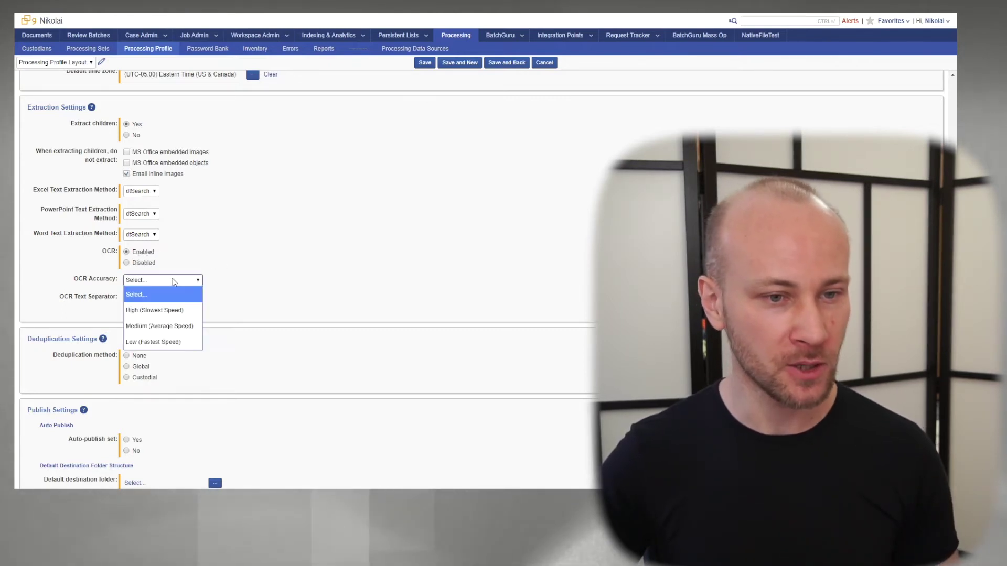
click(188, 326)
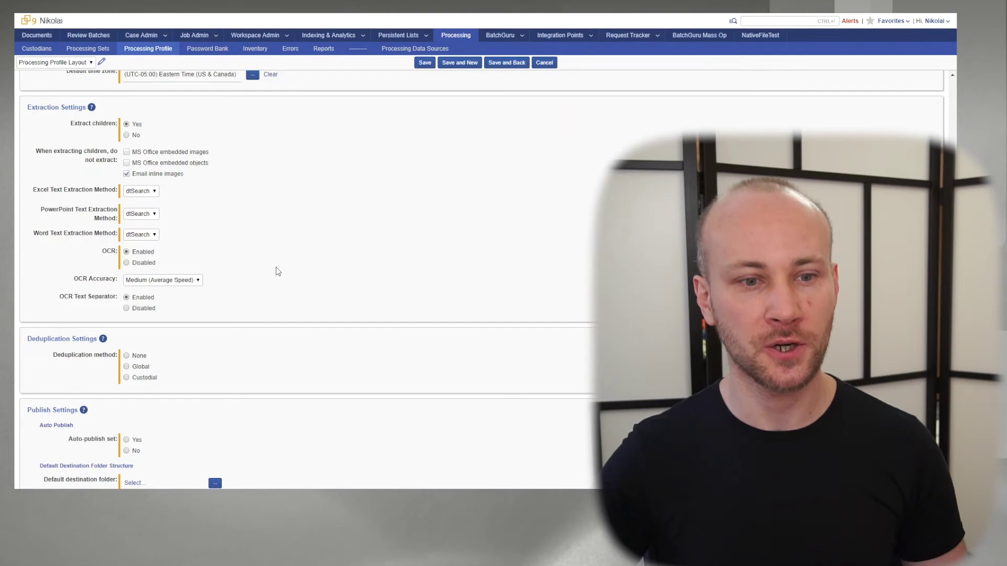
scroll(281, 265, down, 1)
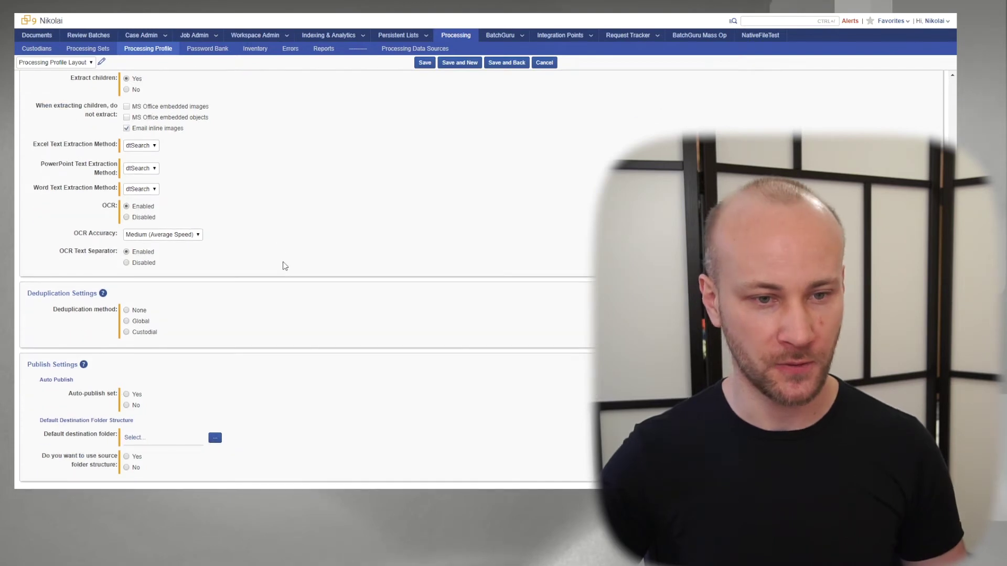
Step: Select Global as the Deduplication method in Deduplication Settings
click(146, 326)
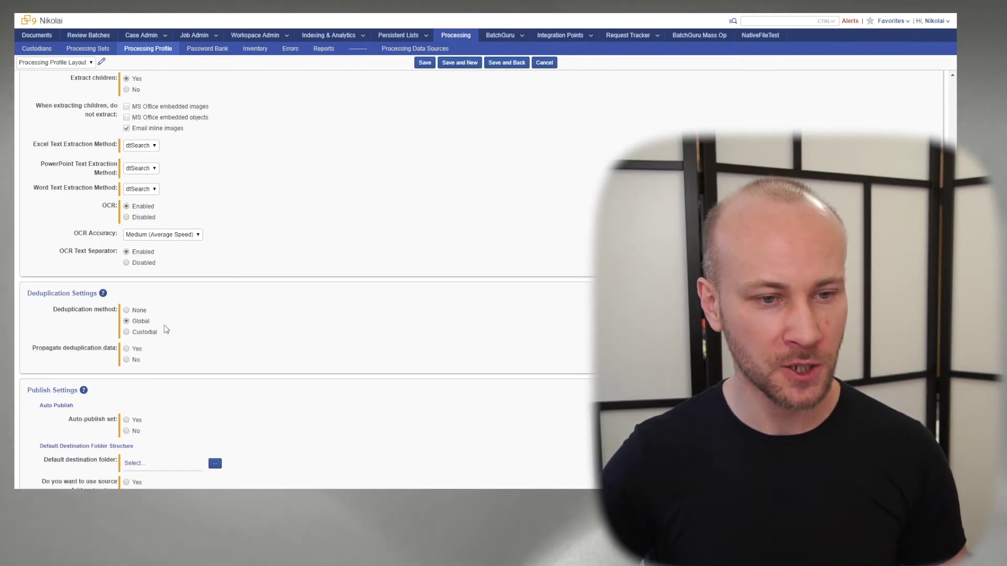
scroll(167, 329, up, 9)
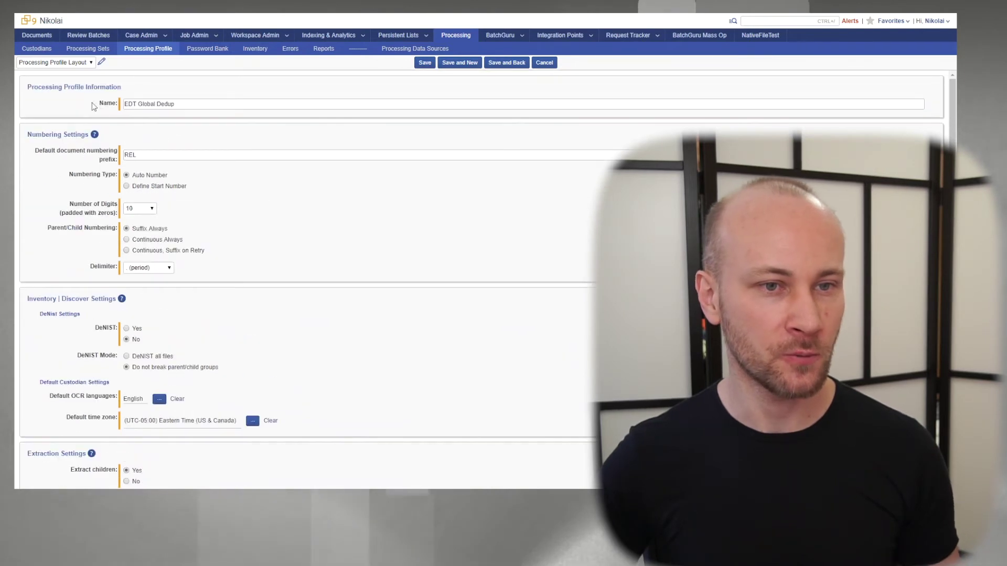
scroll(288, 252, down, 10)
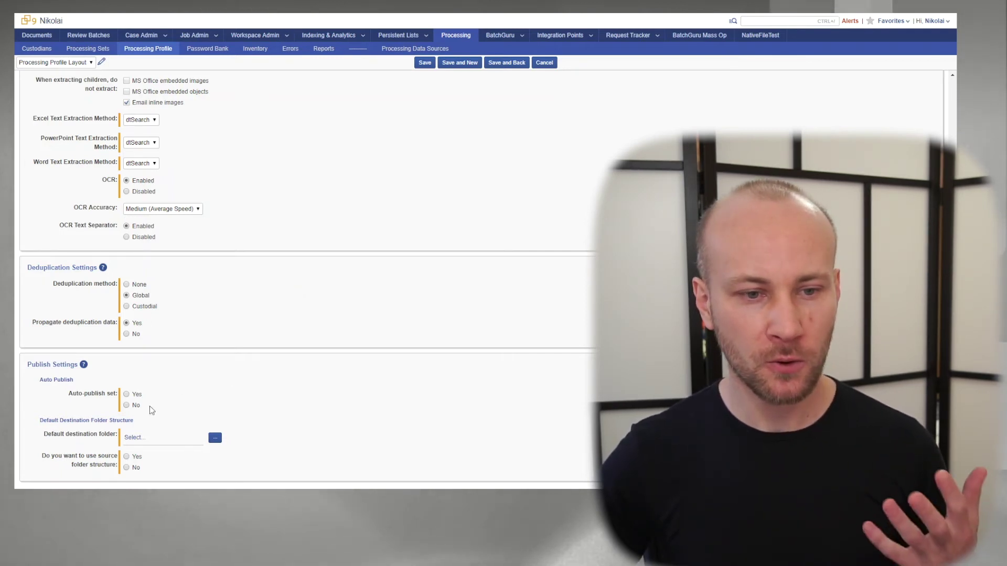
Step: Set Auto-publish set to No in Publish Settings
click(136, 406)
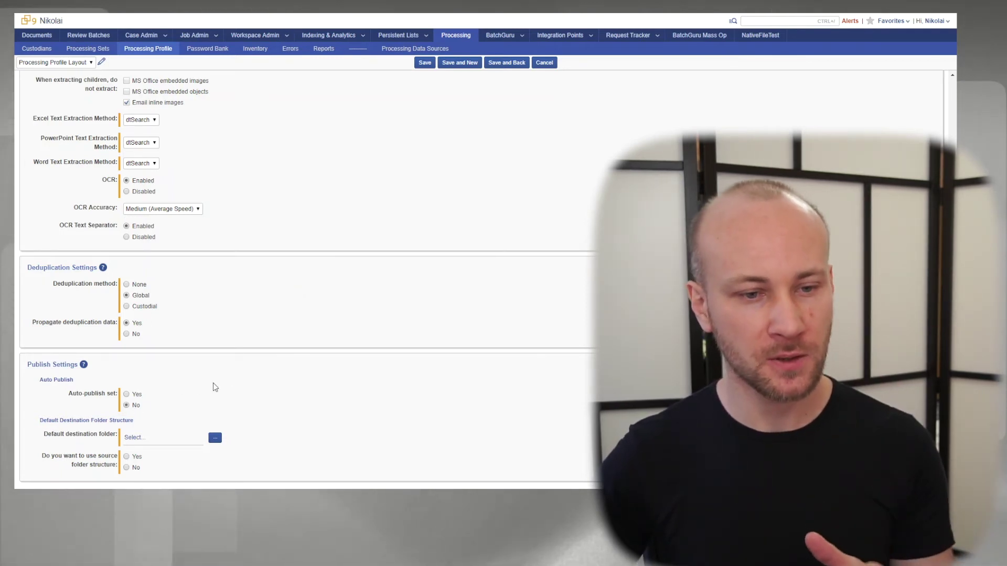